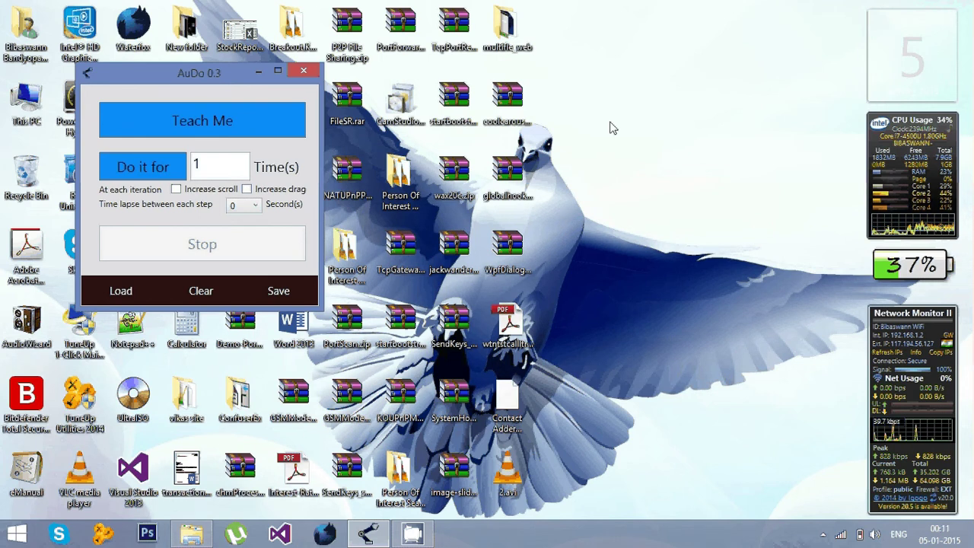
- Create a Word document named test on the desktop, leave it closed, and place its icon beside the existing ones
{"action": "right_click", "coordinate": [589, 87]}
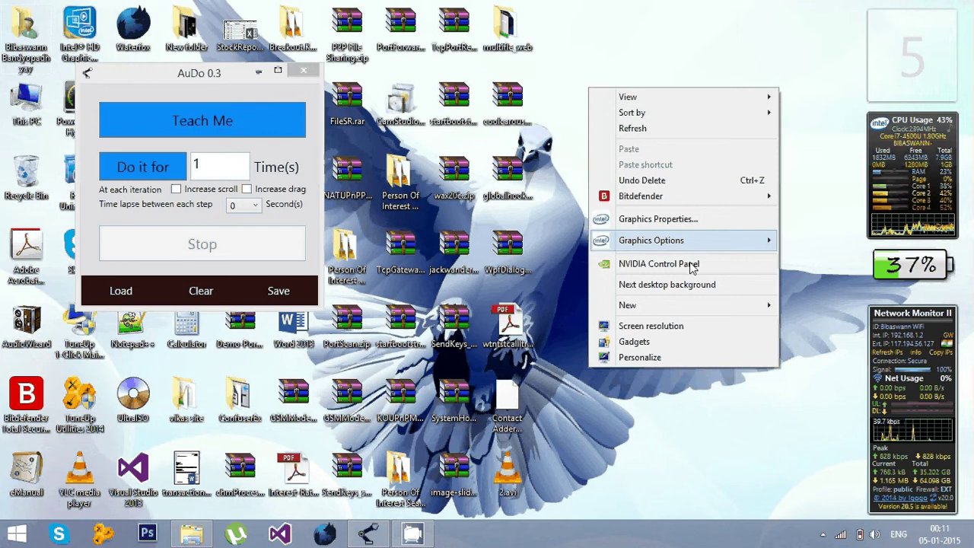
{"action": "left_click", "coordinate": [727, 304]}
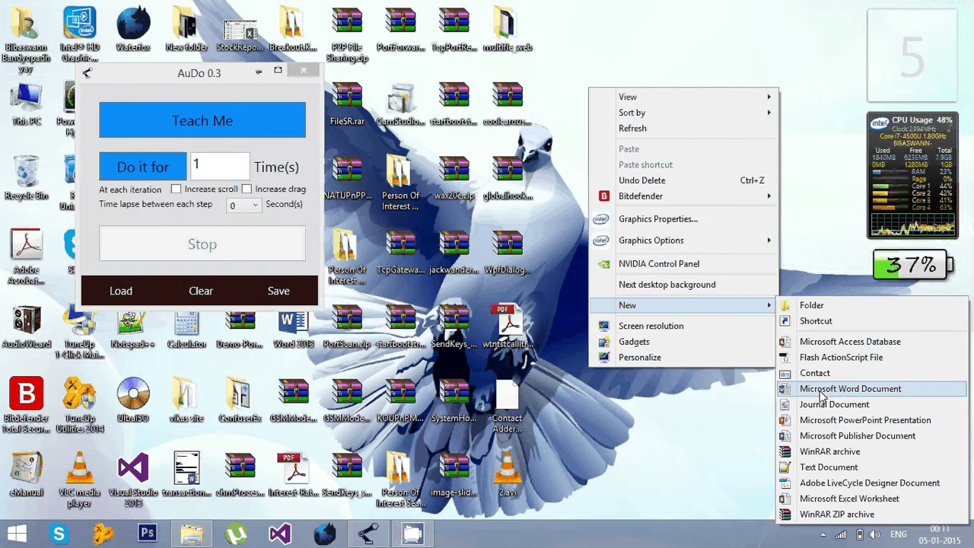
{"action": "left_click", "coordinate": [820, 390]}
{"action": "type", "text": "test"}
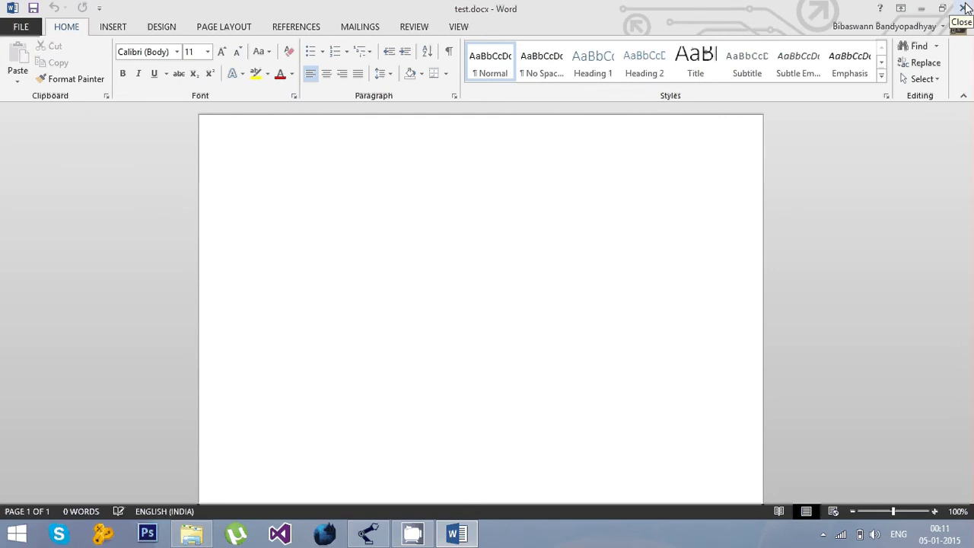
{"action": "left_click", "coordinate": [965, 8]}
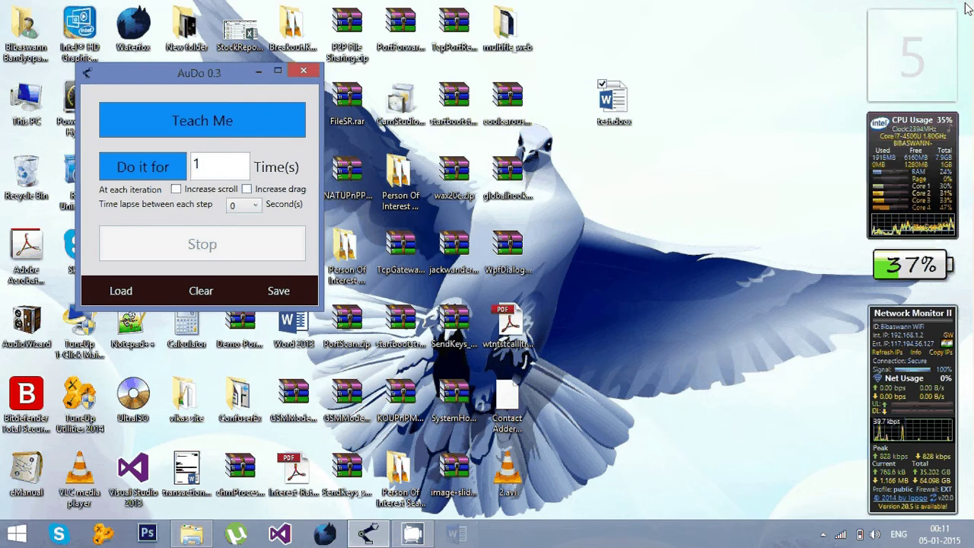
{"action": "left_click", "coordinate": [618, 106]}
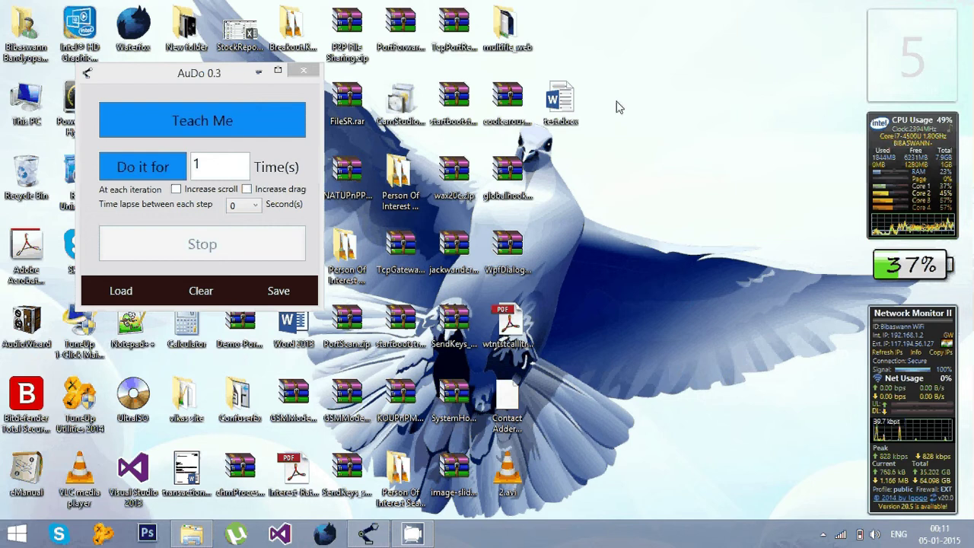
- Start teaching AuDo a new task and enter the line "Hello how are you" in test.docx
{"action": "left_click", "coordinate": [193, 126]}
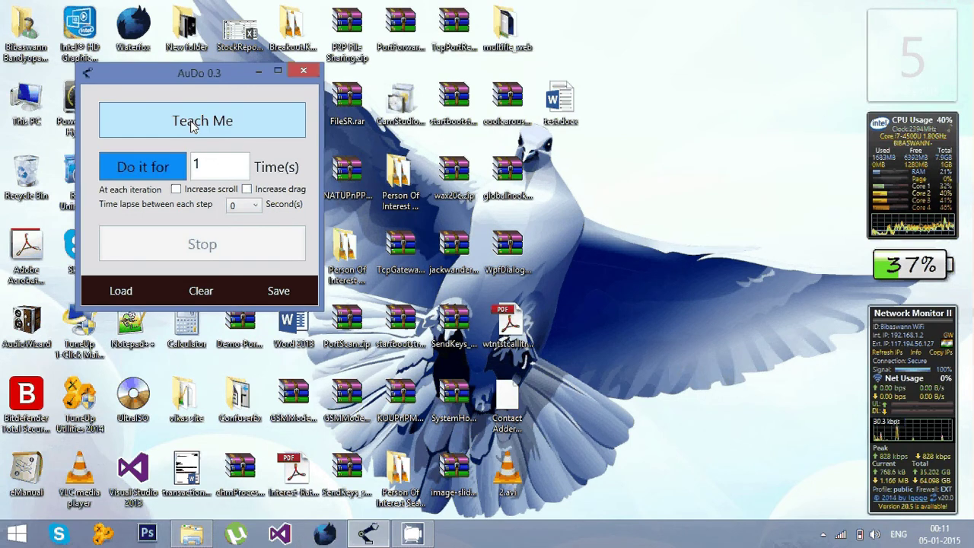
{"action": "left_click", "coordinate": [193, 126]}
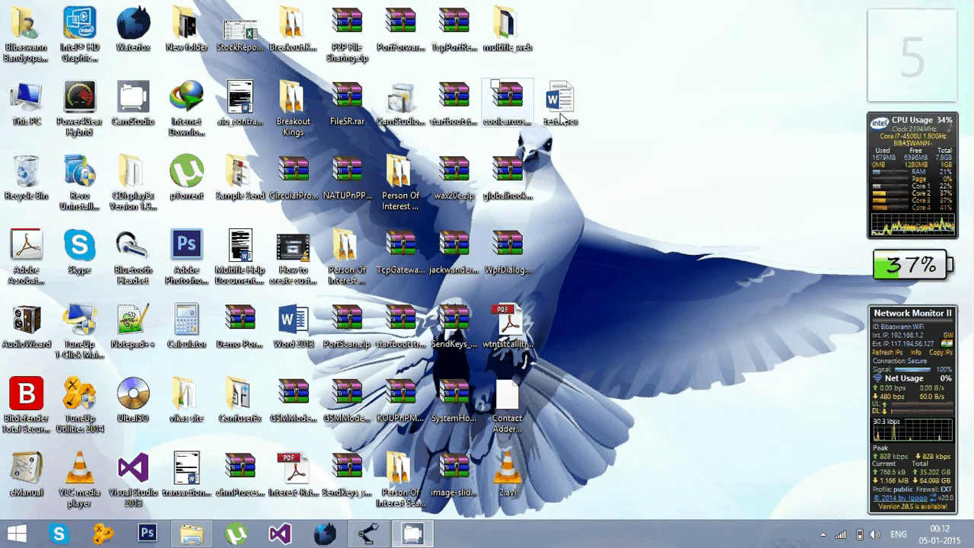
{"action": "double_click", "coordinate": [561, 114]}
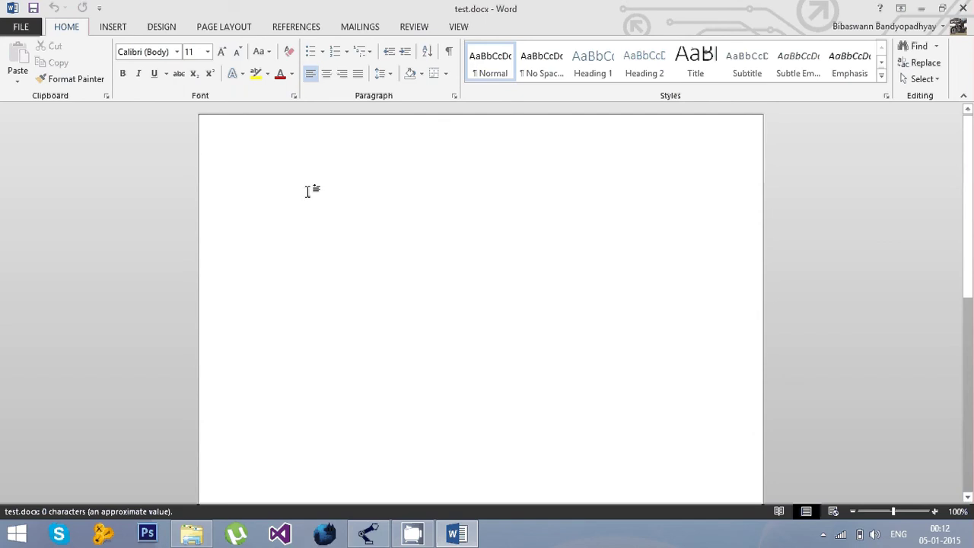
{"action": "type", "text": "he"}
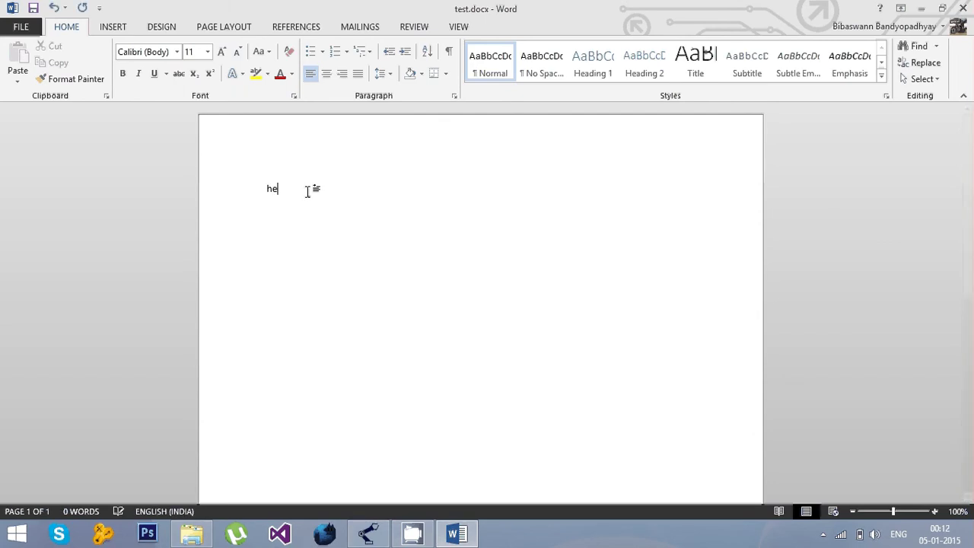
{"action": "type", "text": "llo how ar"}
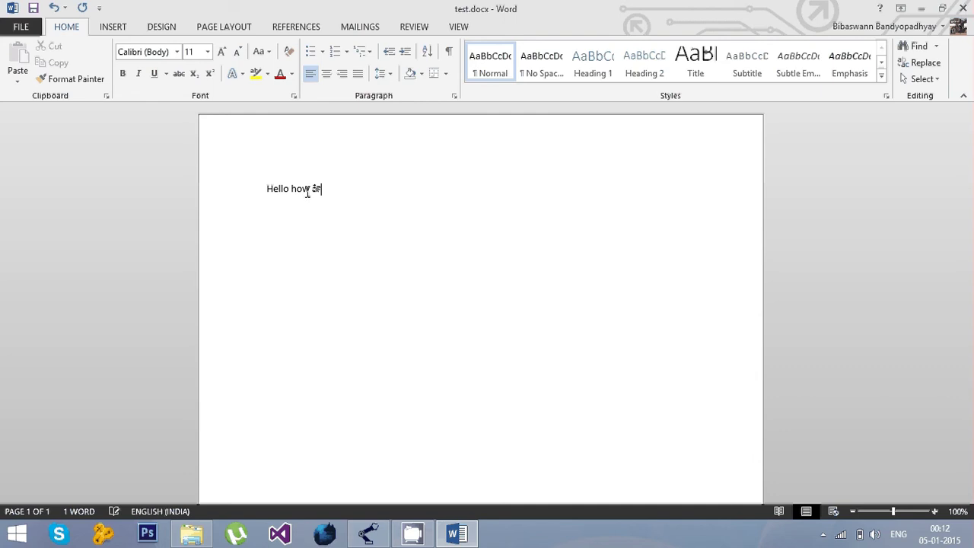
{"action": "type", "text": "e you"}
{"action": "key", "text": "Return"}
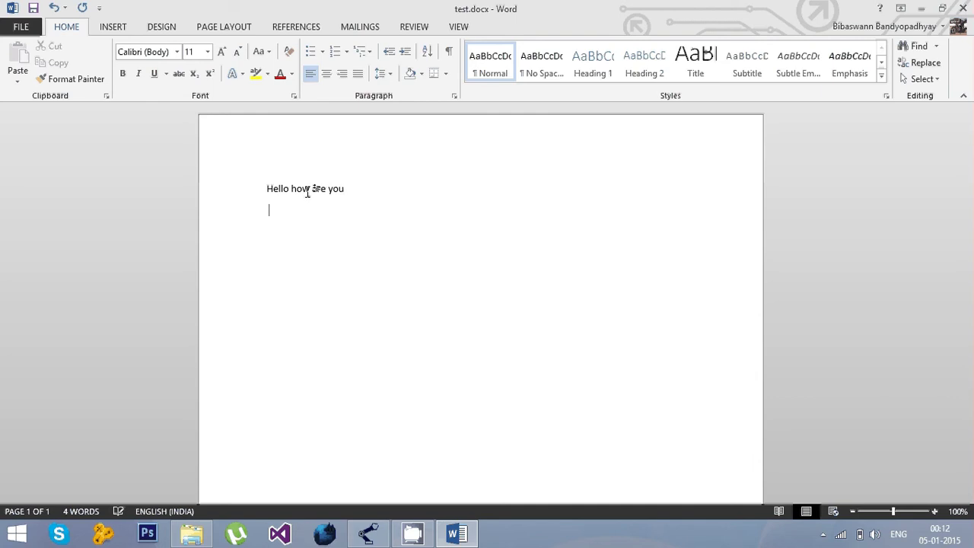
- Save and close test.docx and return to the AuDo window
{"action": "left_click", "coordinate": [32, 11]}
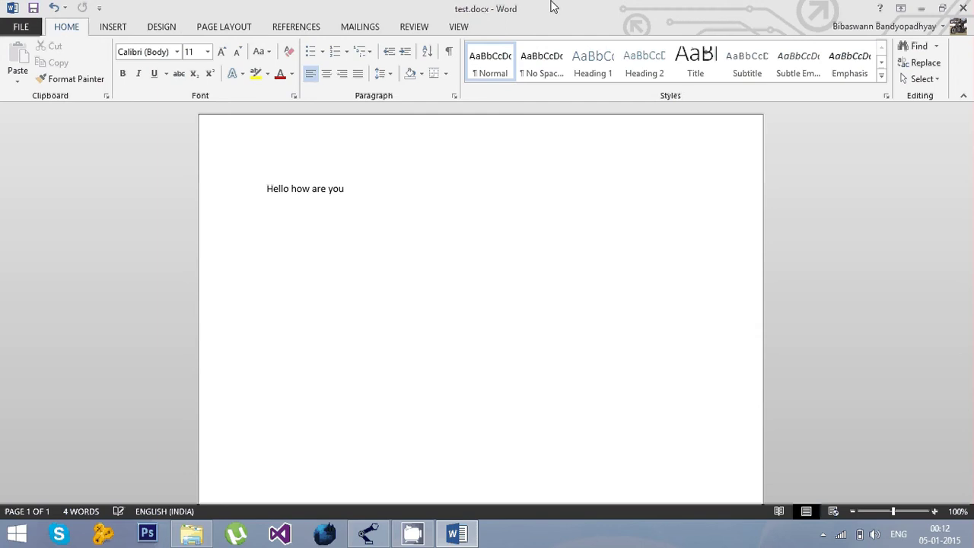
{"action": "left_click", "coordinate": [962, 8]}
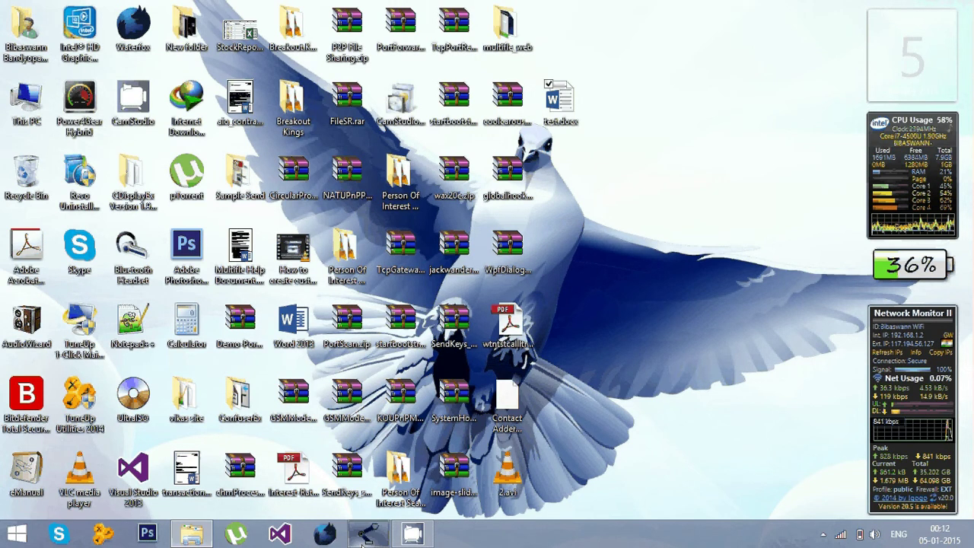
{"action": "left_click", "coordinate": [364, 536]}
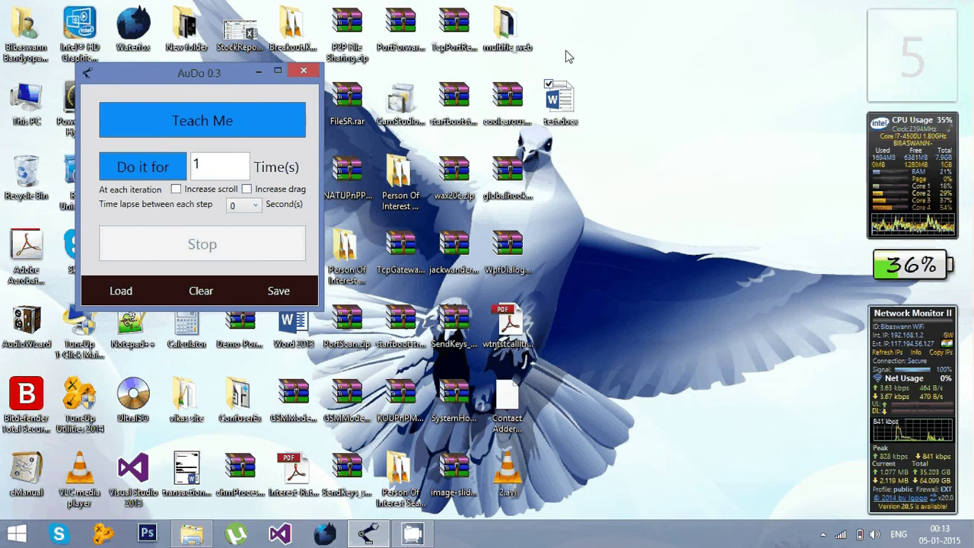
- Set the time lapse between steps to 1 second and run the taught task 3 times
{"action": "left_click", "coordinate": [251, 210]}
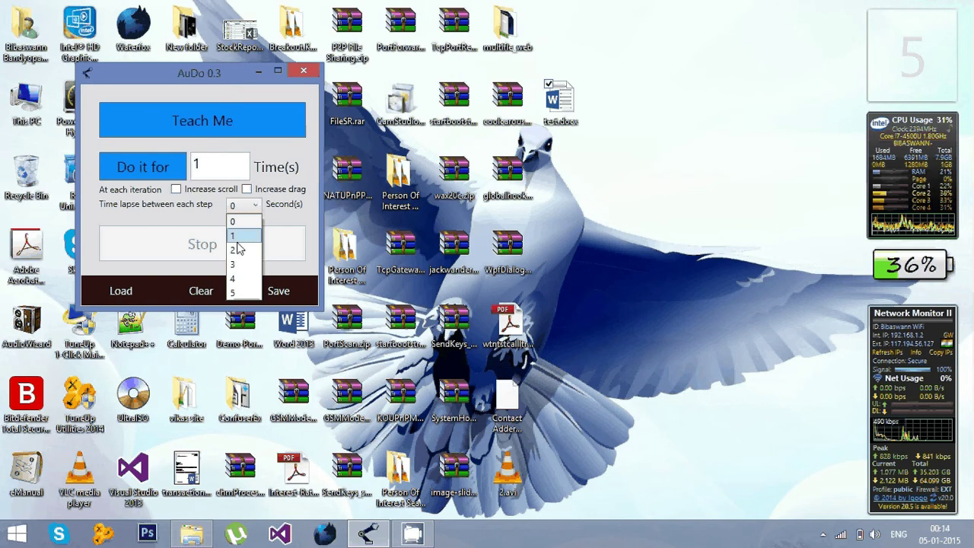
{"action": "left_click", "coordinate": [237, 240]}
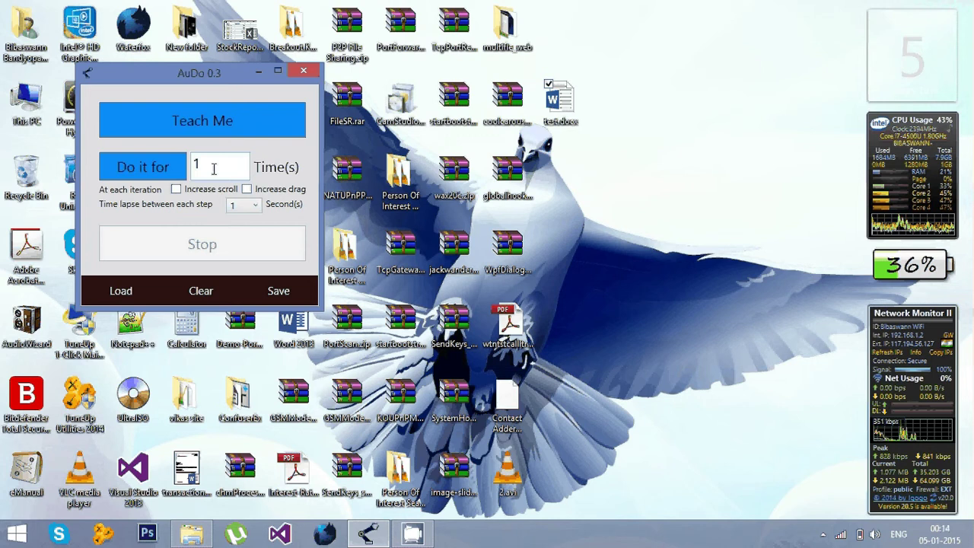
{"action": "double_click", "coordinate": [214, 169]}
{"action": "type", "text": "3"}
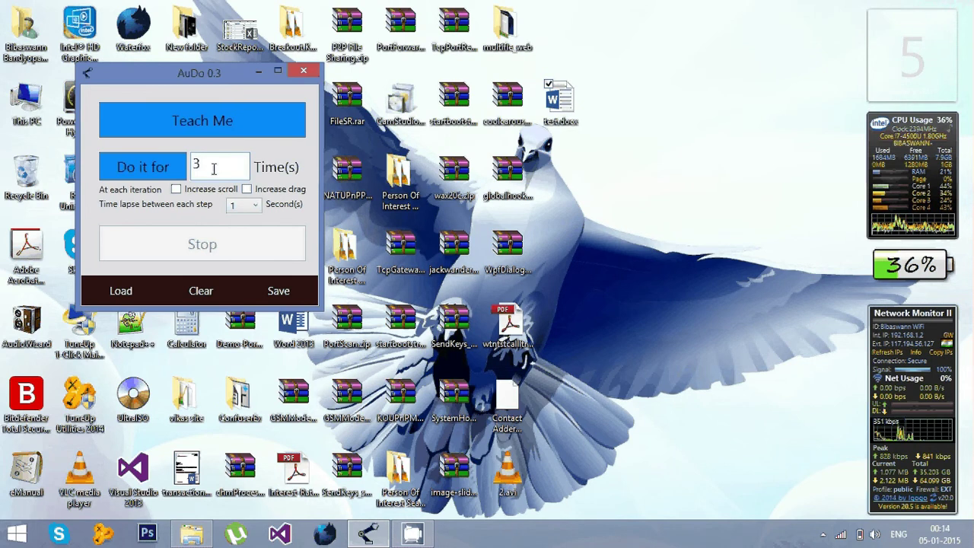
{"action": "left_click", "coordinate": [141, 173]}
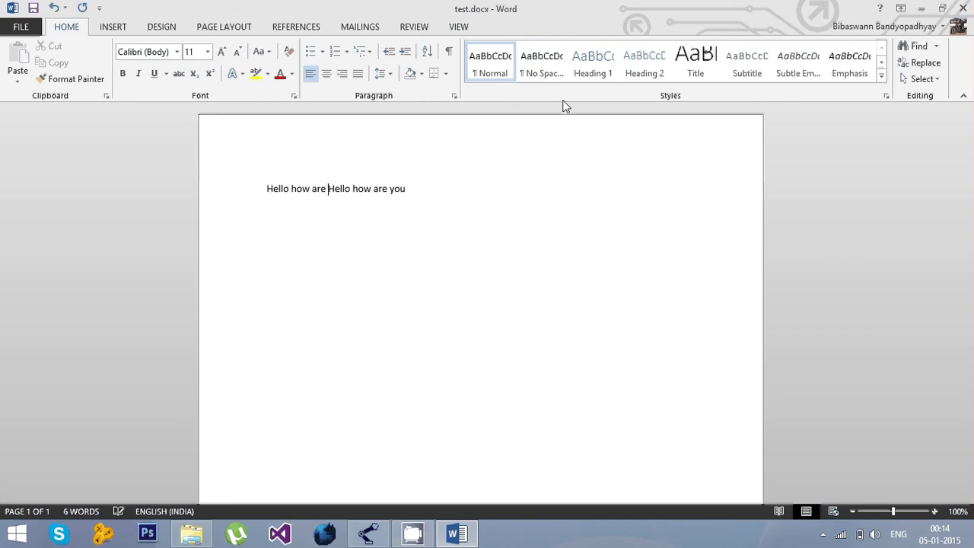
- Complete the second "Hello how are you" line in test.docx, and save and close the document
{"action": "type", "text": "ou"}
{"action": "key", "text": "Return"}
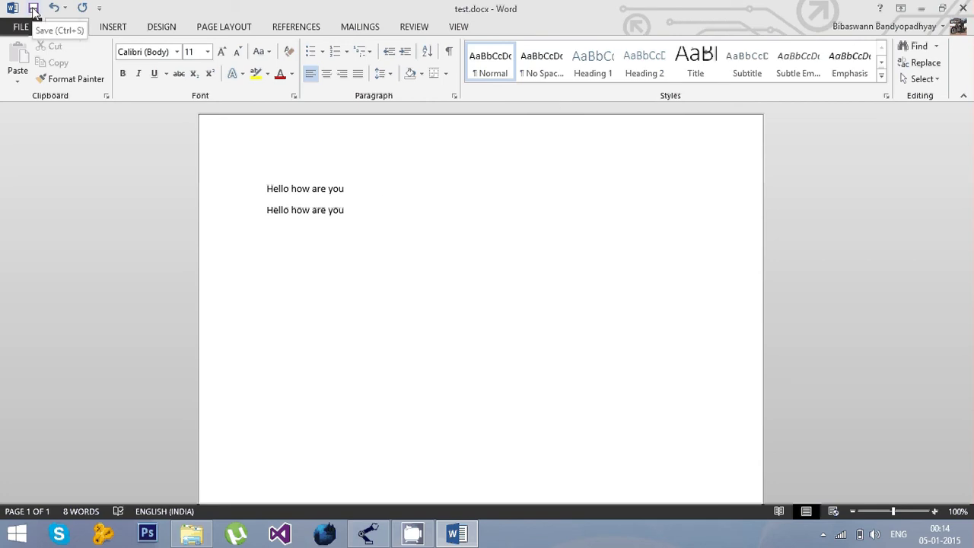
{"action": "left_click", "coordinate": [33, 9]}
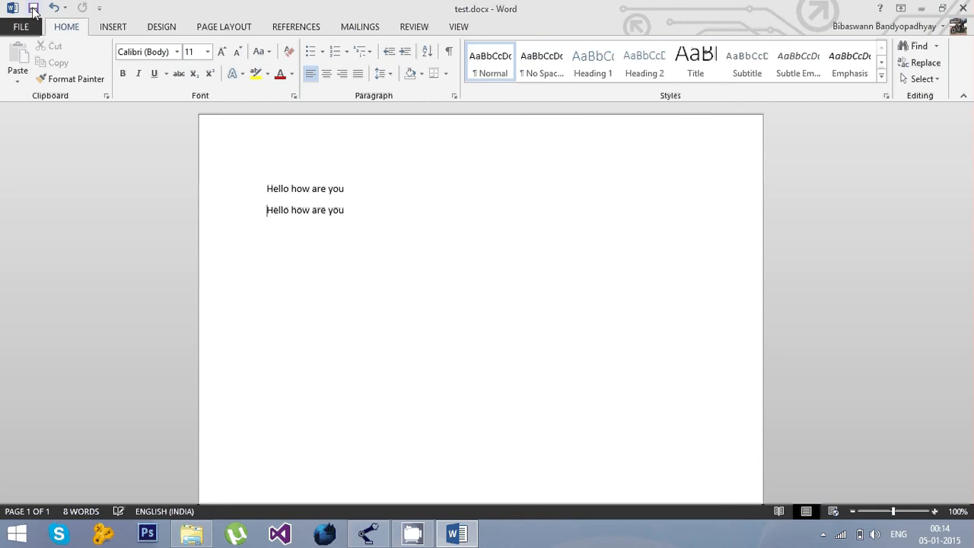
{"action": "left_click", "coordinate": [962, 9]}
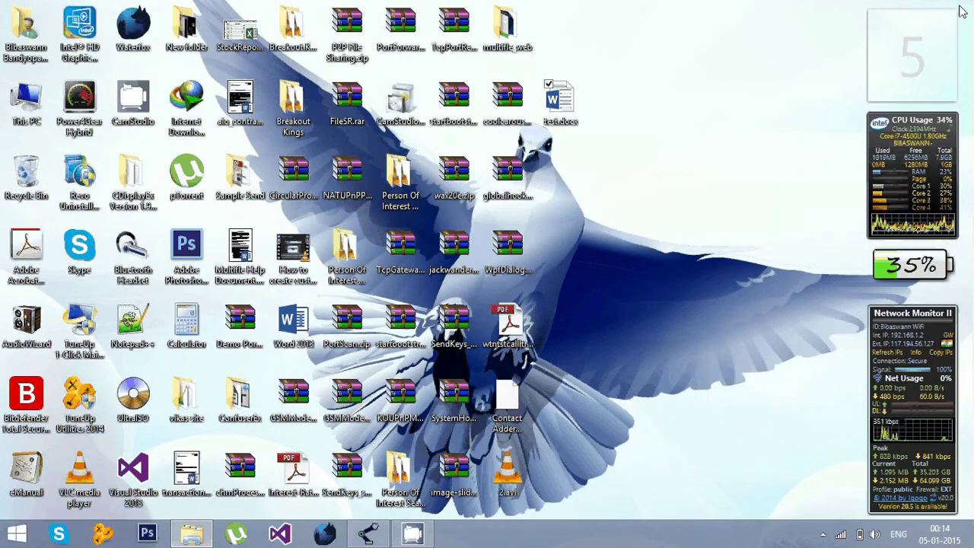
- Insert a third "Hello how are you" line at the start of test.docx, and save and close the document
{"action": "double_click", "coordinate": [561, 101]}
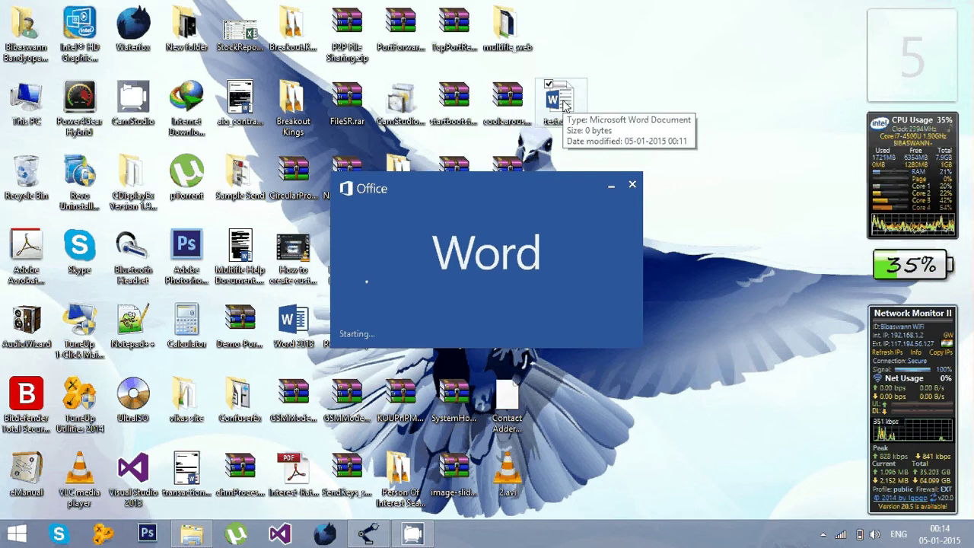
{"action": "type", "text": "hello ho"}
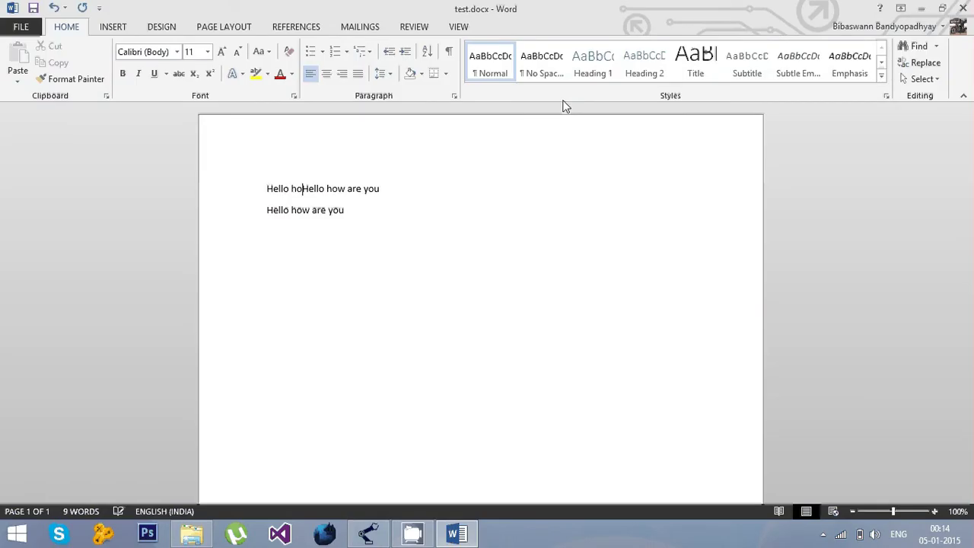
{"action": "type", "text": "w a"}
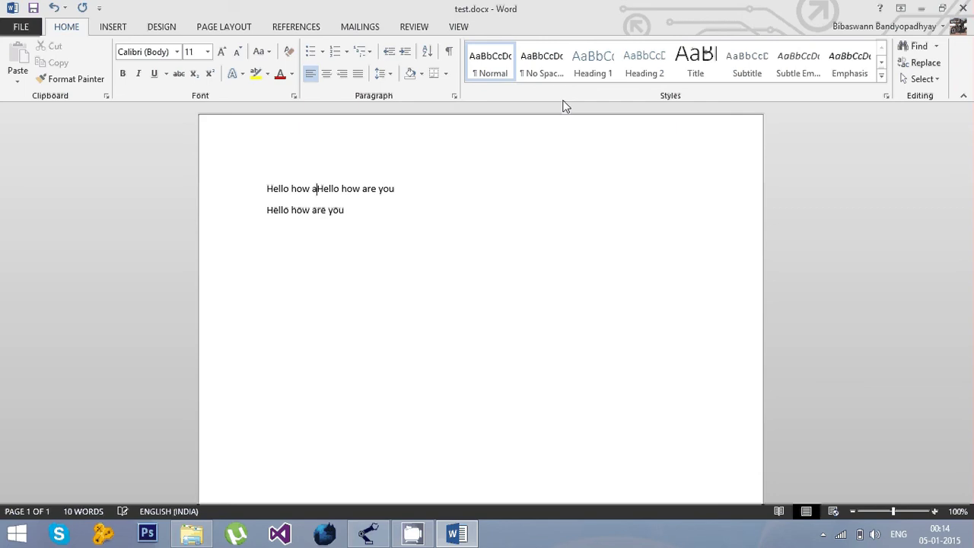
{"action": "type", "text": "re yo"}
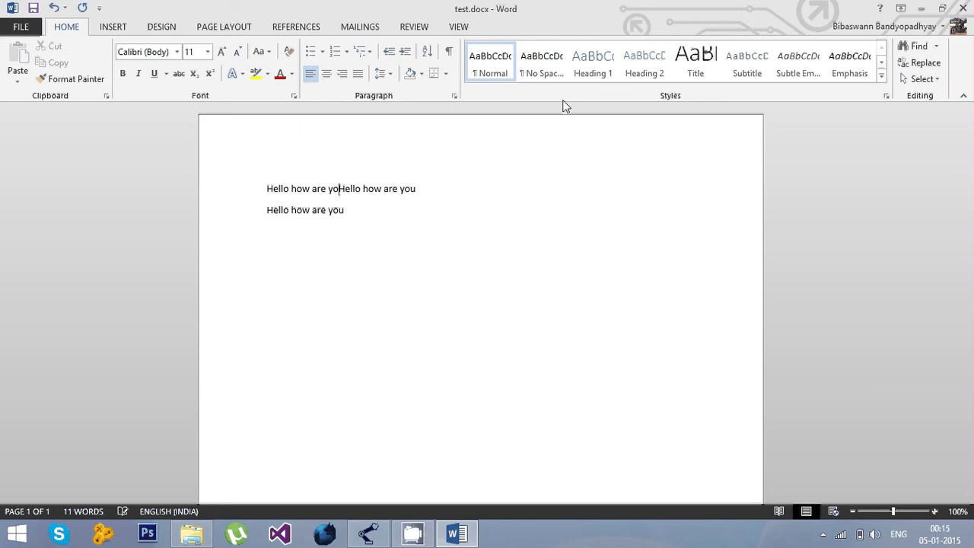
{"action": "type", "text": "u"}
{"action": "key", "text": "Return"}
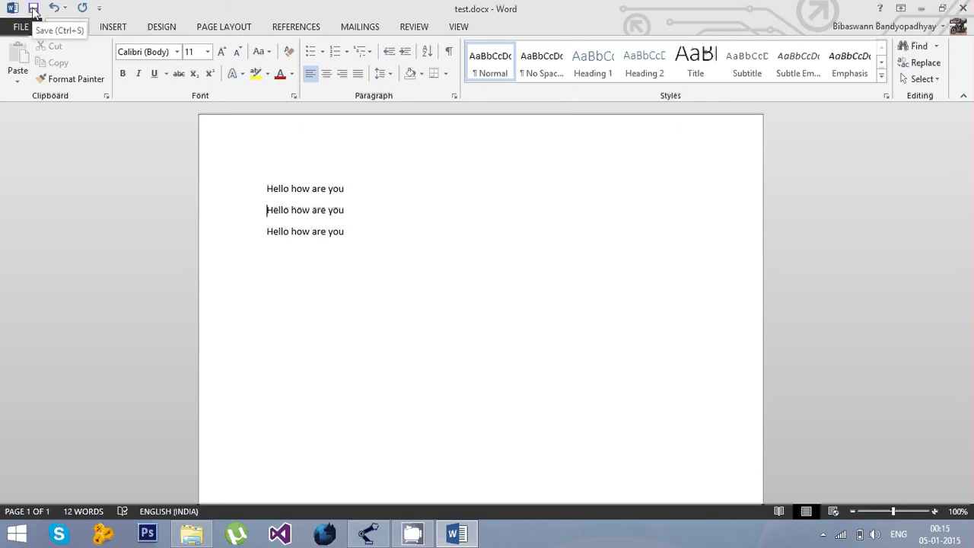
{"action": "left_click", "coordinate": [34, 11]}
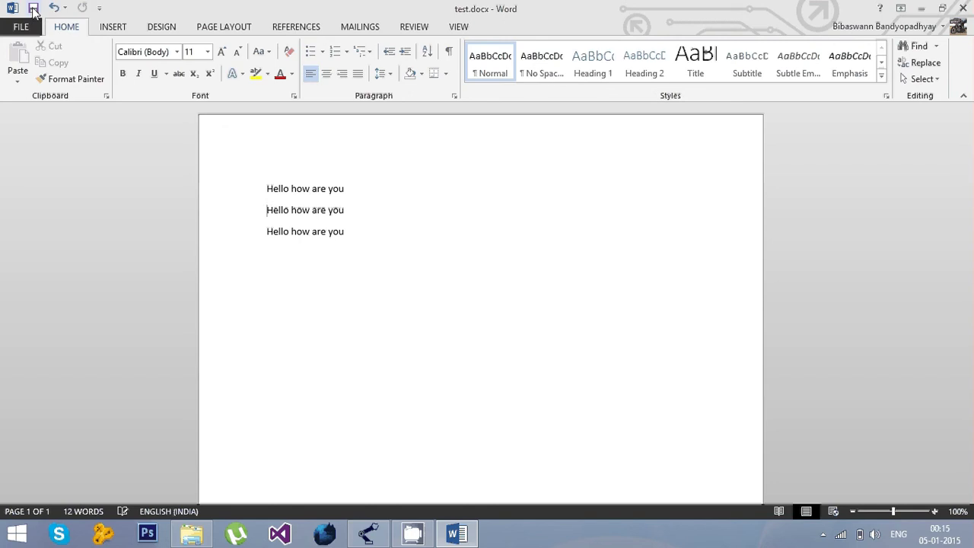
{"action": "left_click", "coordinate": [962, 9]}
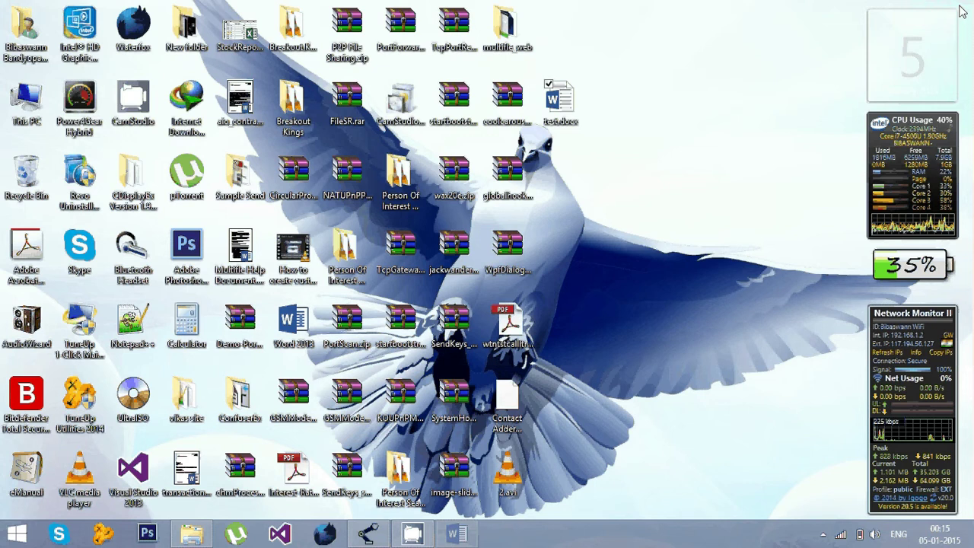
- Insert a fourth "Hello how are you" line at the start of test.docx, save and close it, and return to AuDo
{"action": "double_click", "coordinate": [561, 103]}
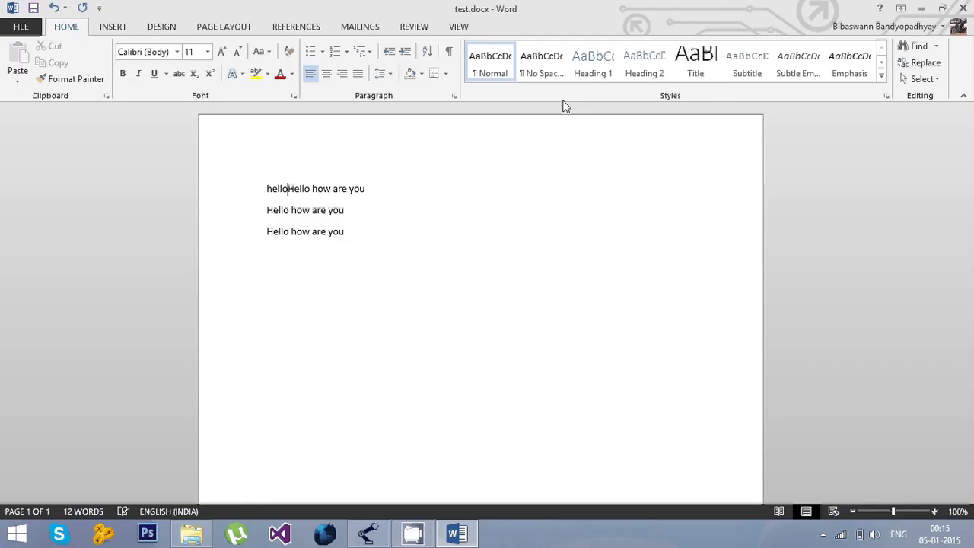
{"action": "type", "text": "ow "}
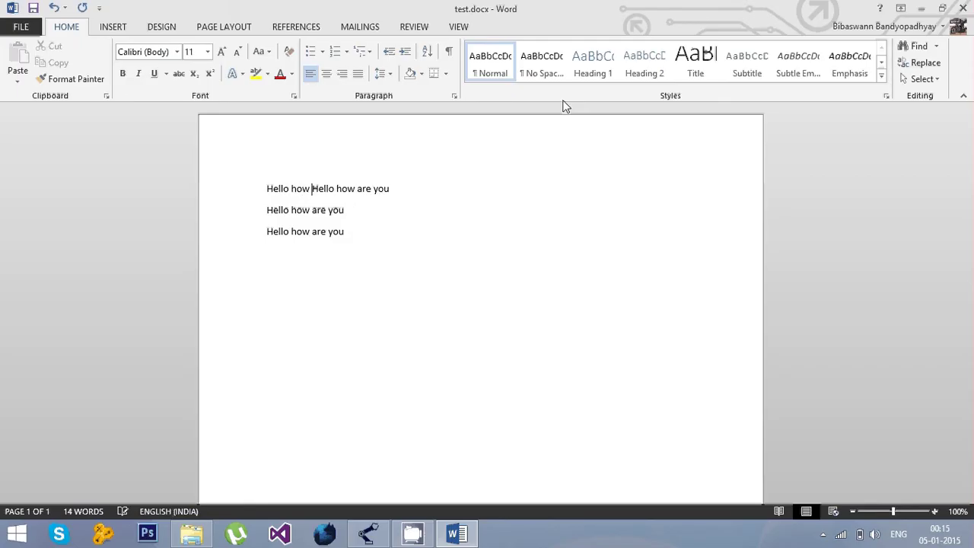
{"action": "type", "text": "are y"}
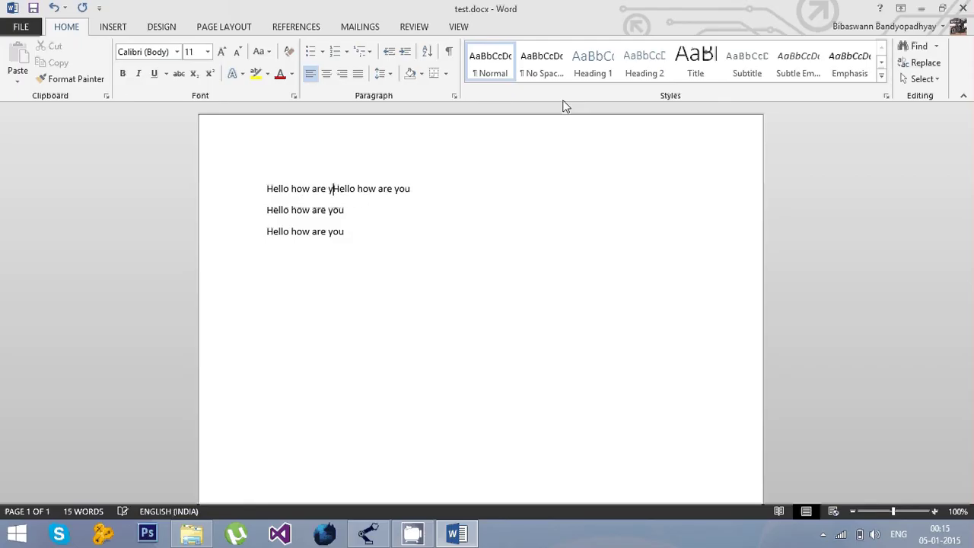
{"action": "type", "text": "ou"}
{"action": "key", "text": "Return"}
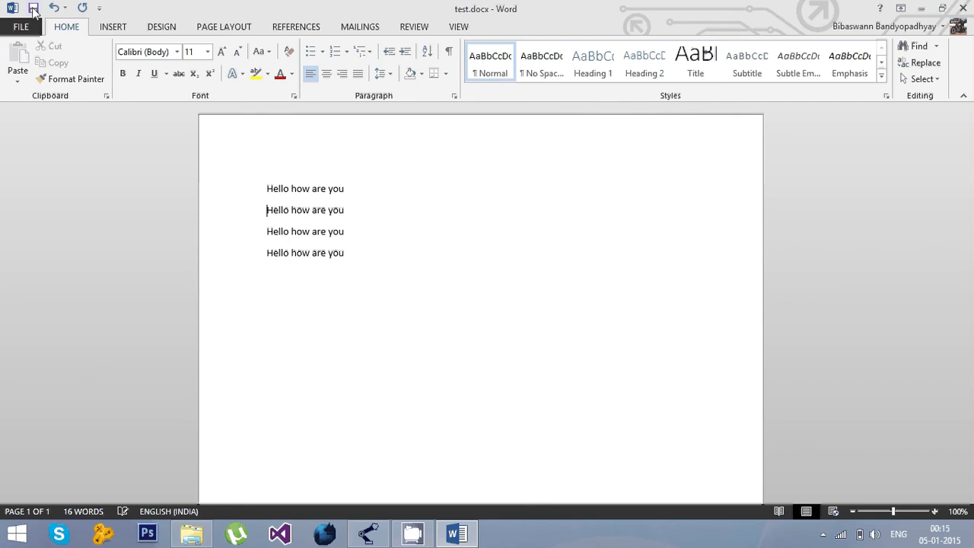
{"action": "left_click", "coordinate": [33, 9]}
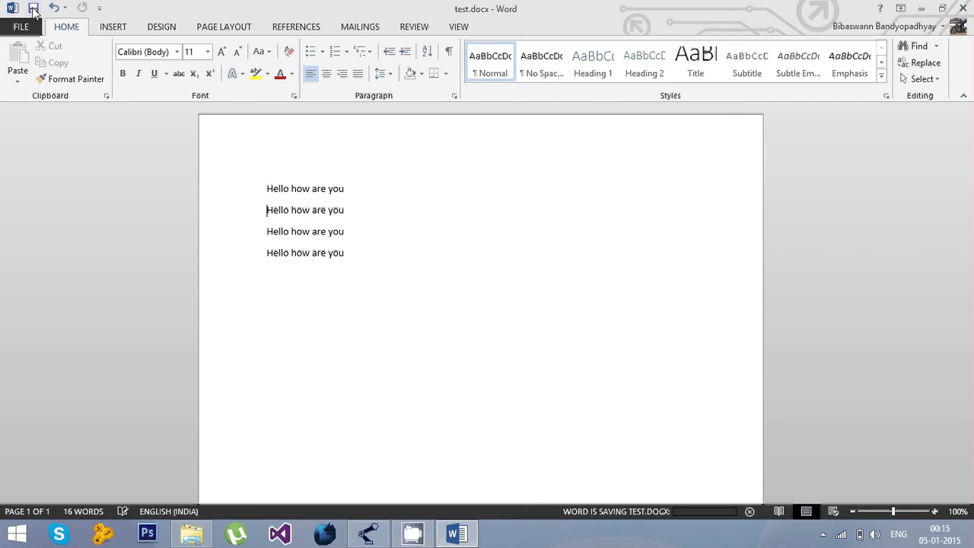
{"action": "left_click", "coordinate": [962, 9]}
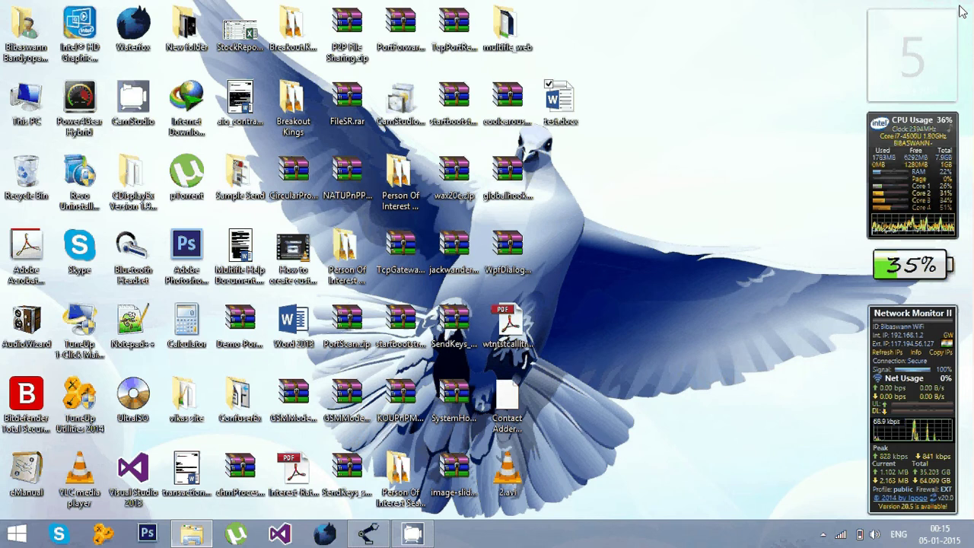
{"action": "left_click", "coordinate": [366, 536]}
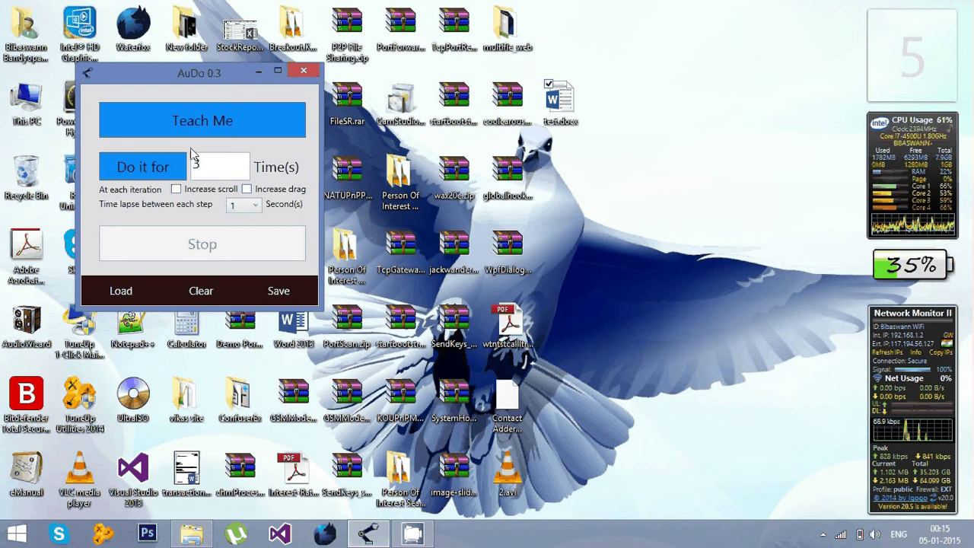
{"action": "left_click", "coordinate": [216, 118]}
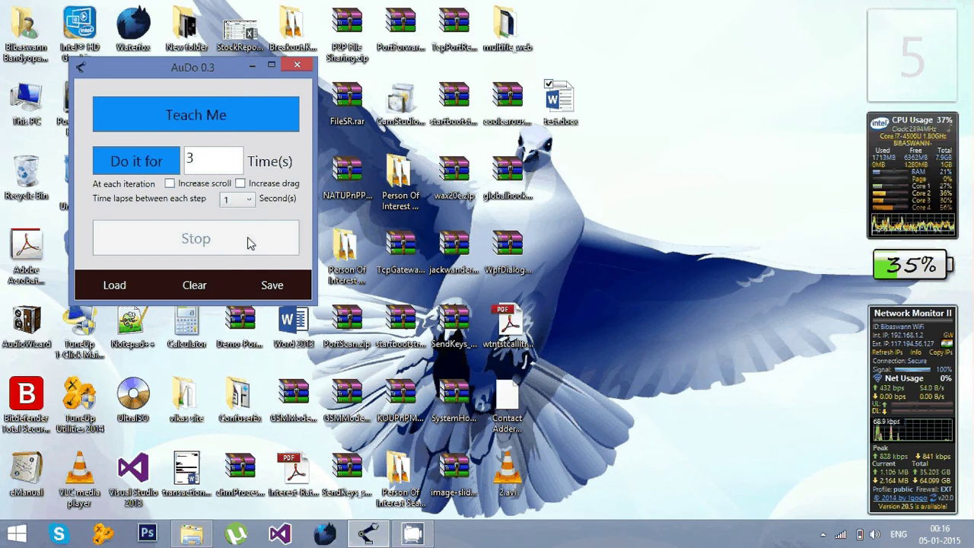
{"action": "mouse_move", "coordinate": [367, 537]}
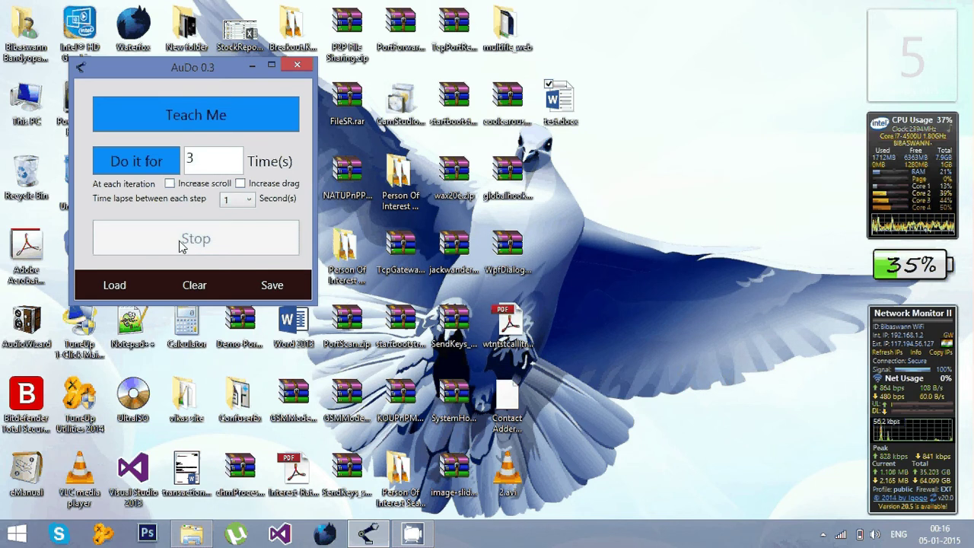
- Open the globalhook2_src.zip archive from the desktop to view its contents, and close the archive window
{"action": "left_click", "coordinate": [511, 172]}
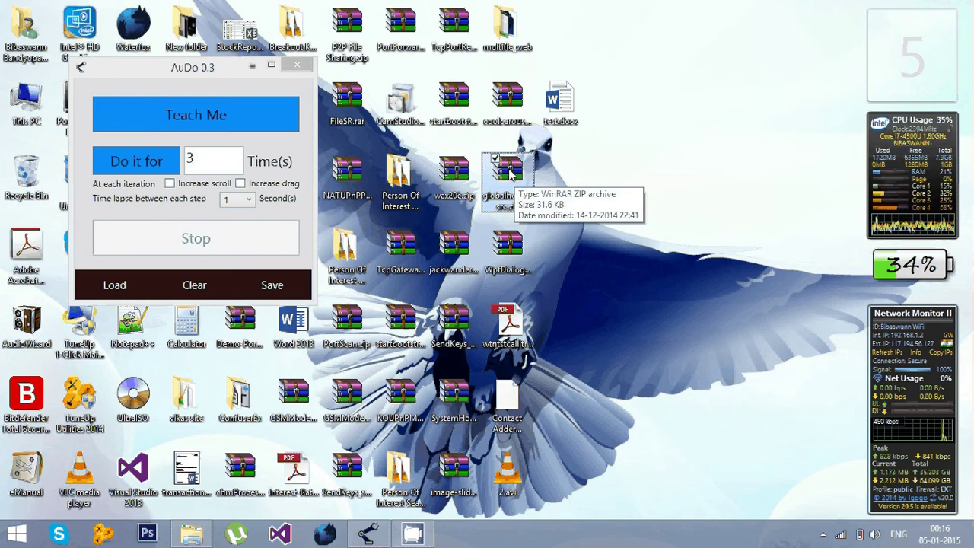
{"action": "left_click", "coordinate": [240, 208]}
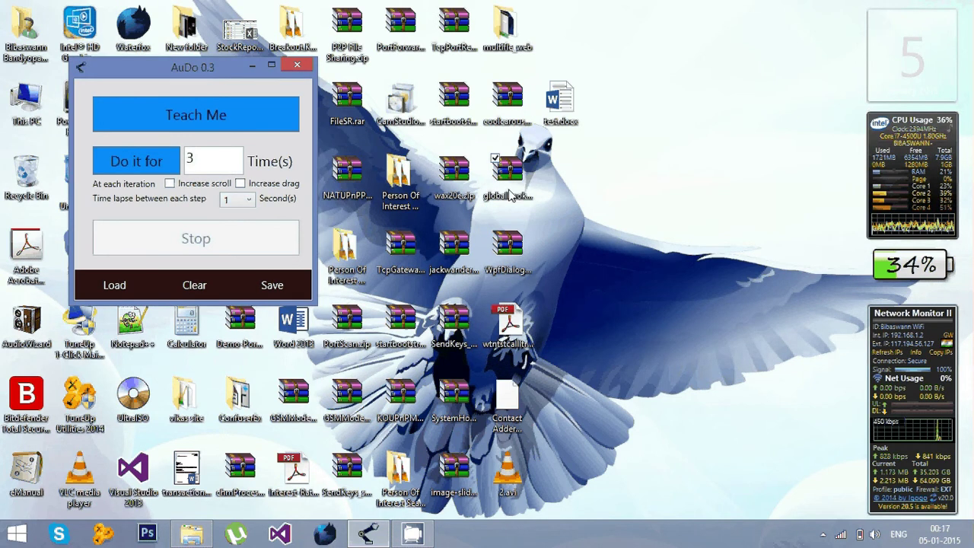
{"action": "left_click", "coordinate": [510, 177]}
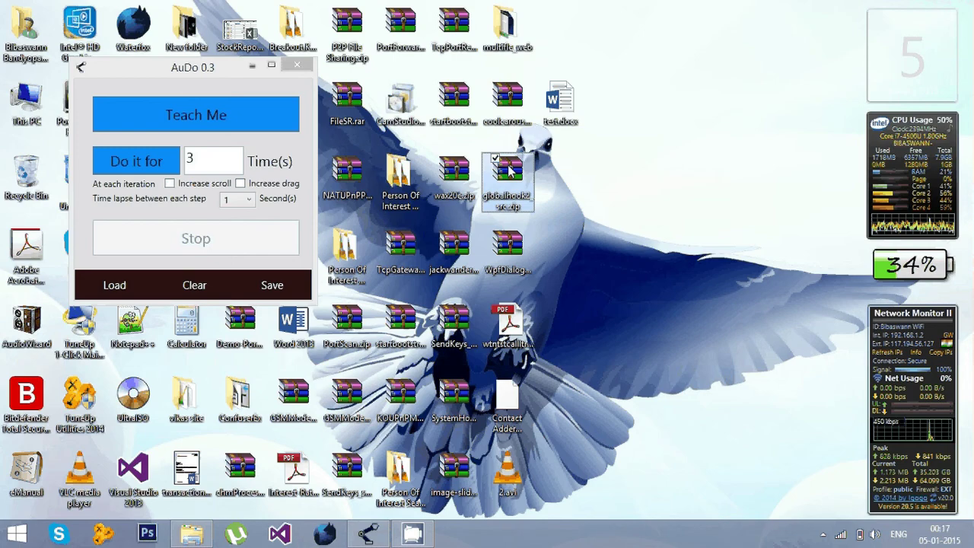
{"action": "double_click", "coordinate": [508, 171]}
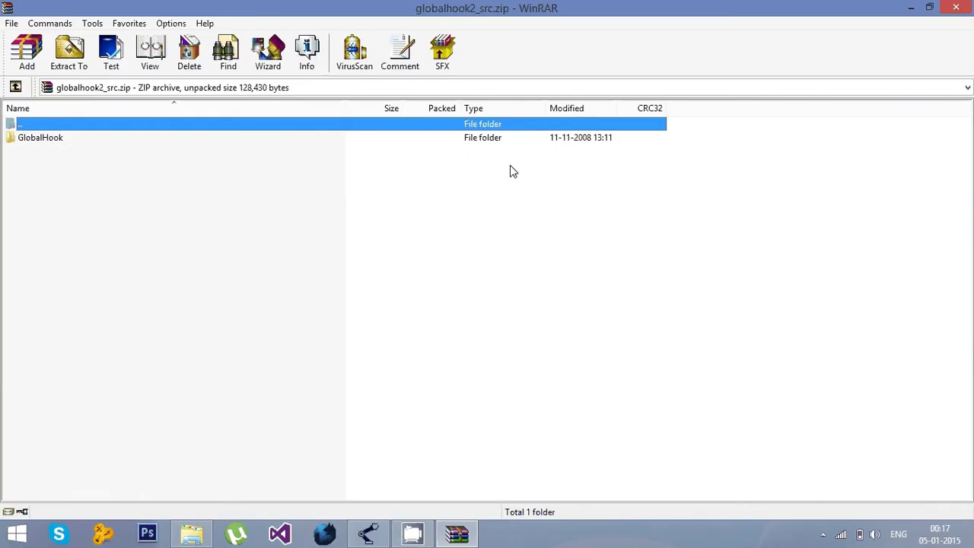
{"action": "left_click", "coordinate": [954, 7]}
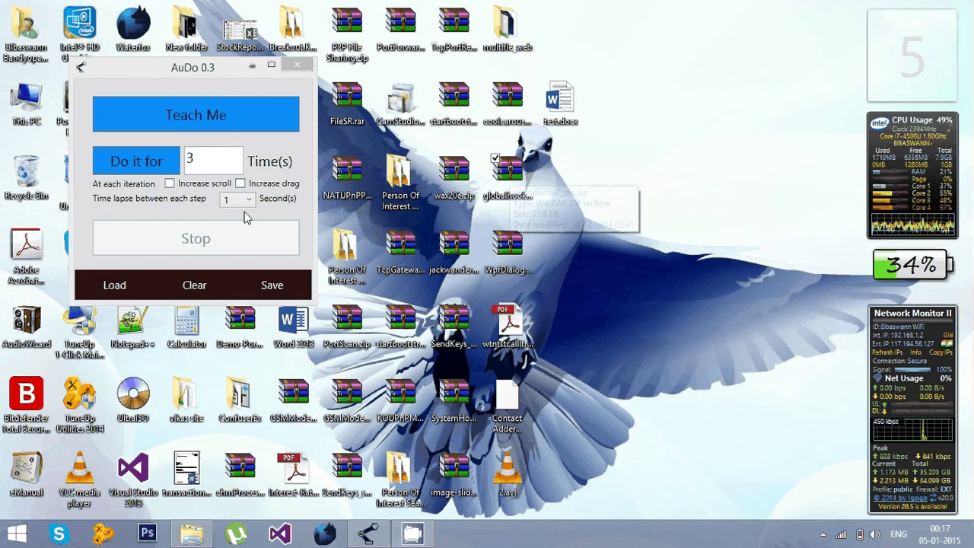
{"action": "left_click", "coordinate": [509, 177]}
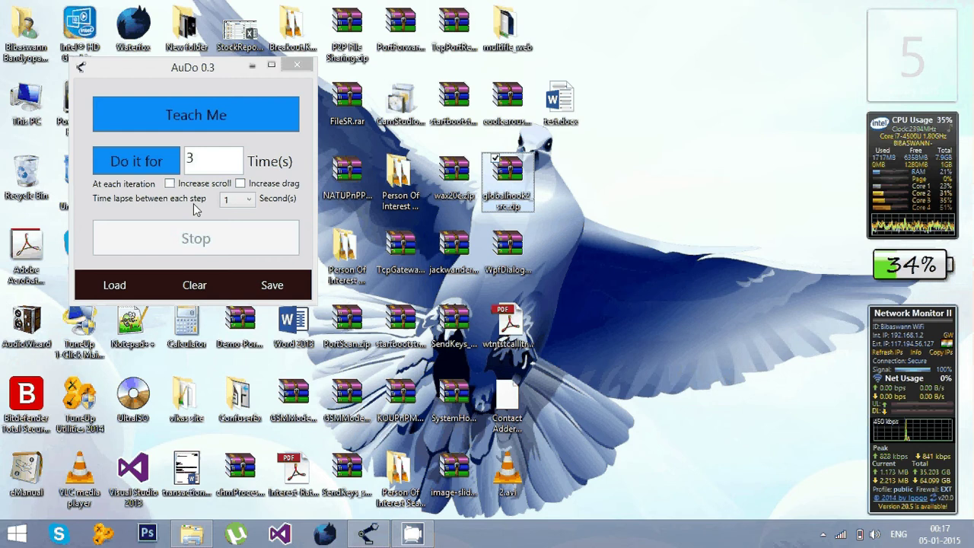
{"action": "left_click", "coordinate": [121, 286]}
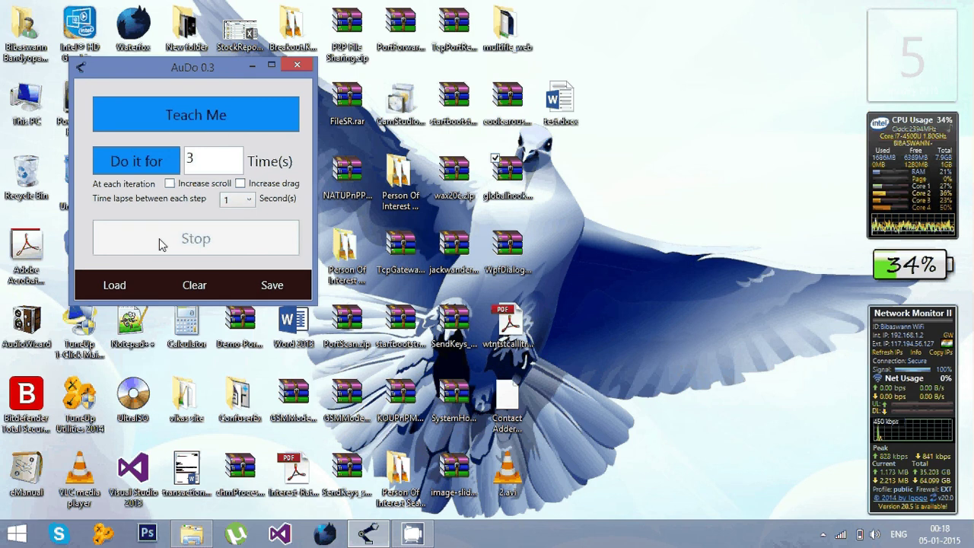
- Select test.docx on the desktop
{"action": "left_click", "coordinate": [560, 99]}
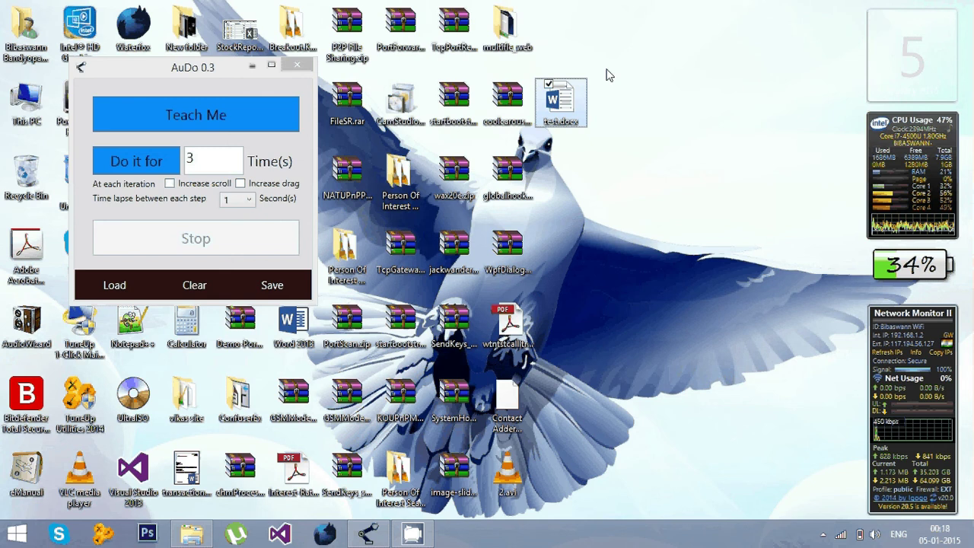